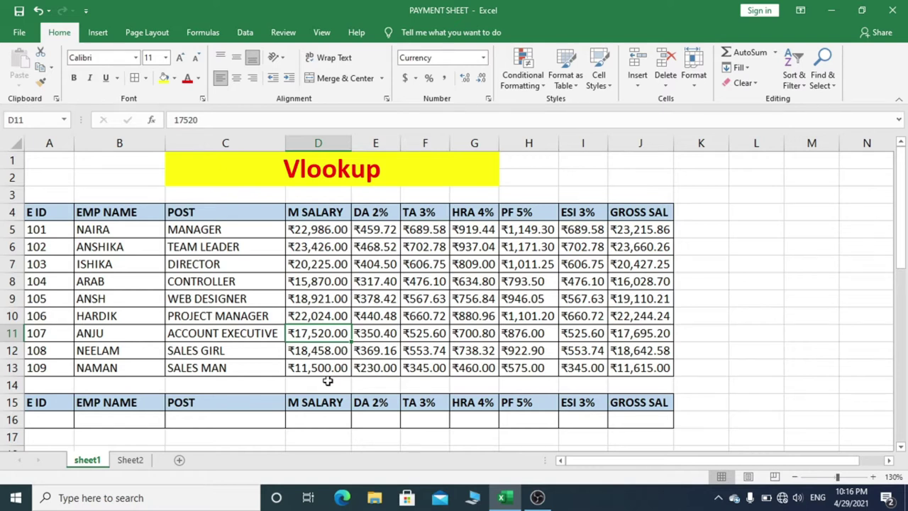
Step: Begin =VLOOKUP(A16, in cell B16 on sheet1, using A16 as the lookup value
click(350, 163)
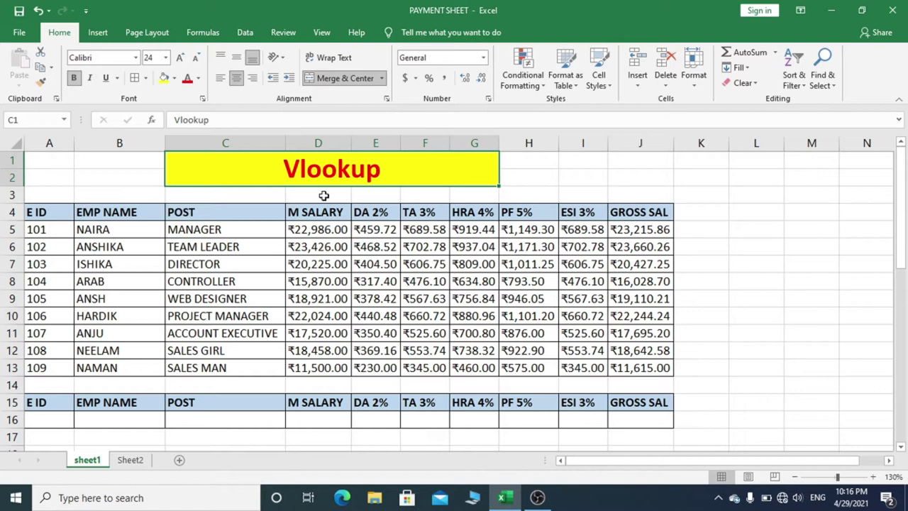
click(131, 460)
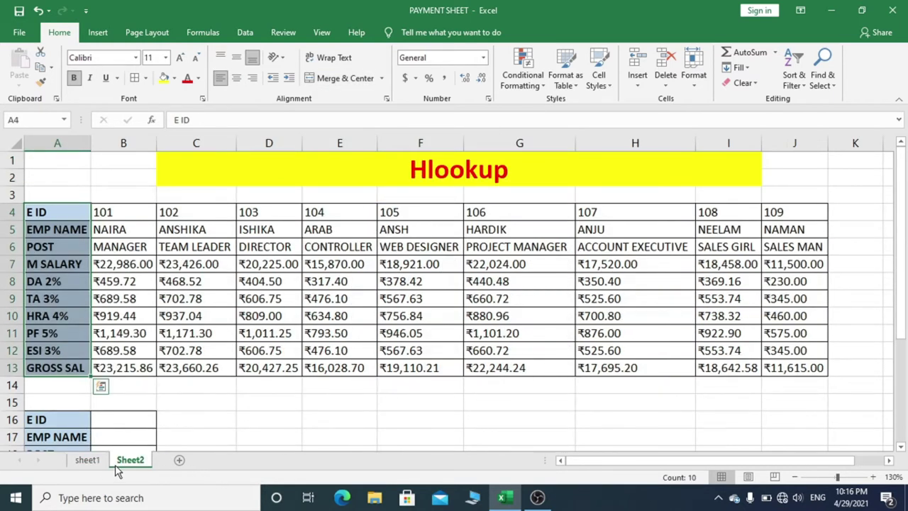
click(89, 460)
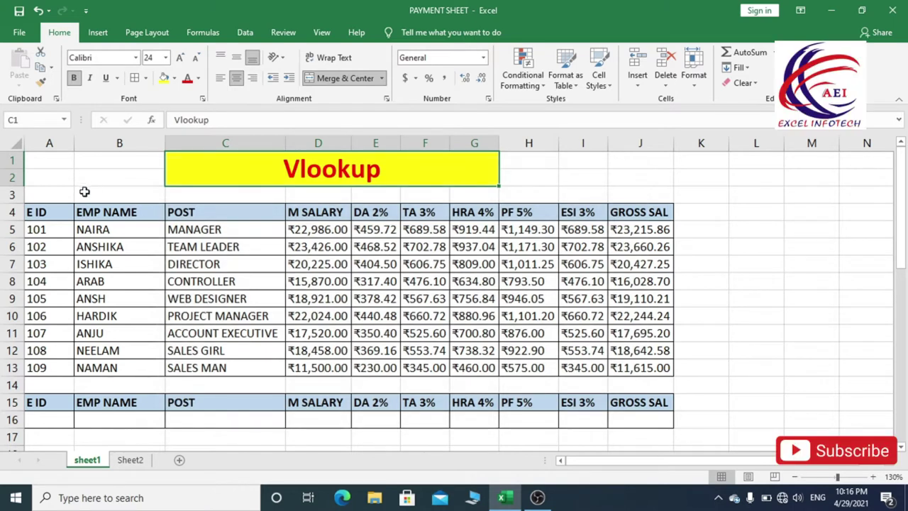
click(127, 424)
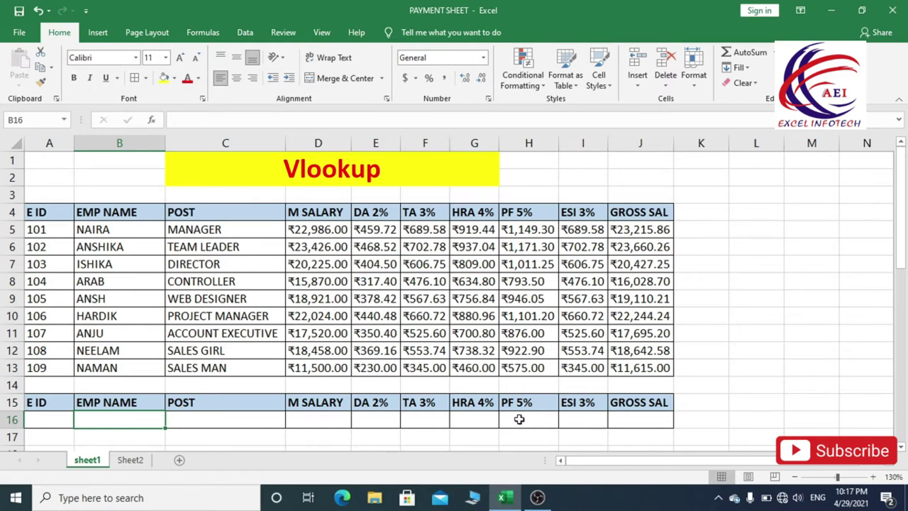
text(=)
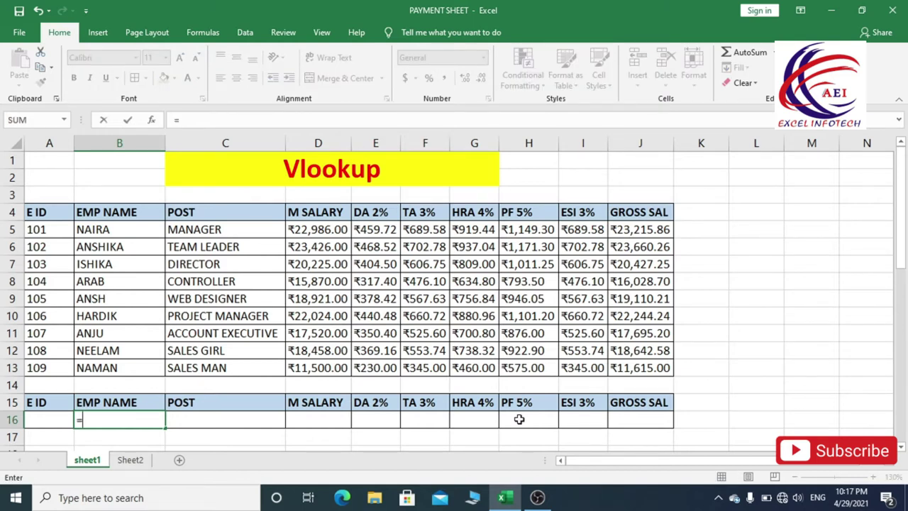
text(vl)
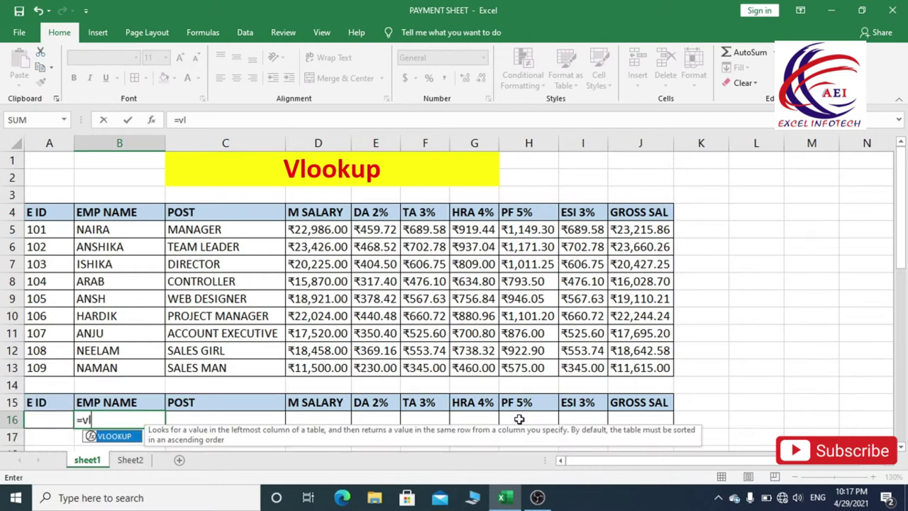
key(Tab)
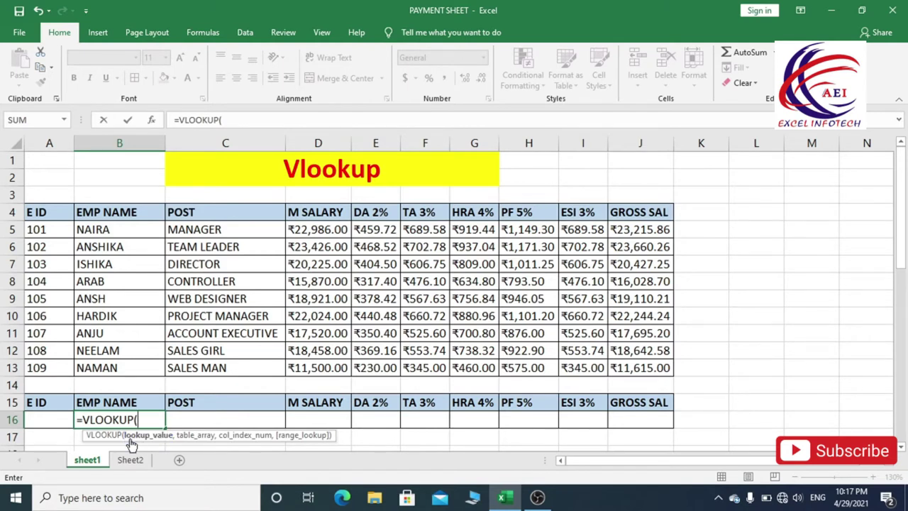
click(44, 419)
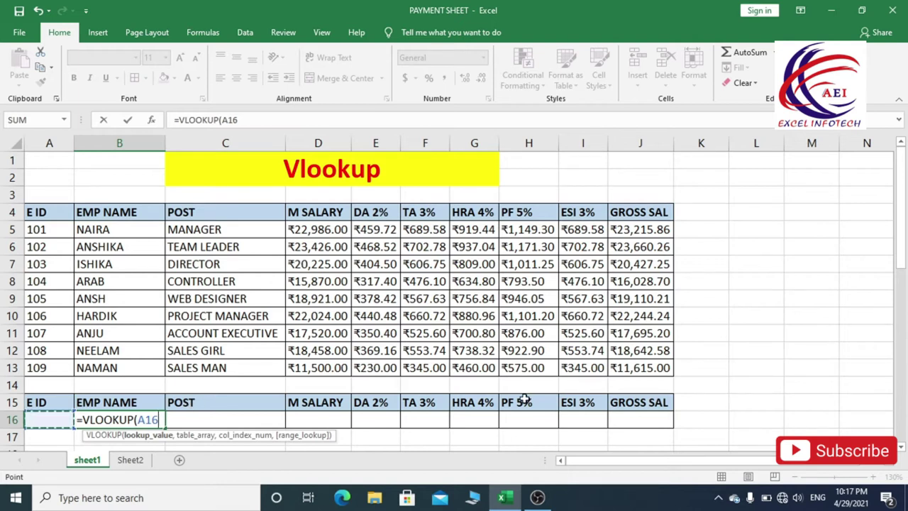
text(,)
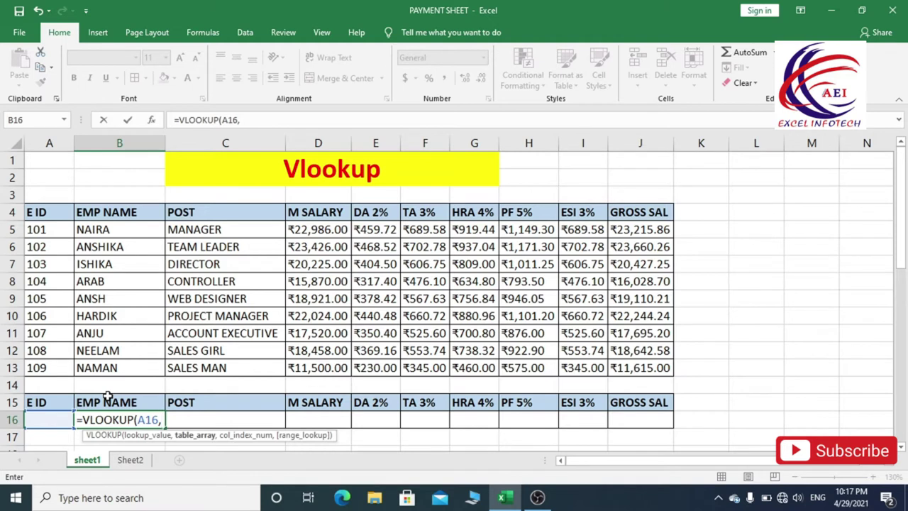
Step: Complete B16 as =VLOOKUP(A16,A4:J13,2,0) for an exact match on column 2
mouse_move(34, 212)
mouse_down()
mouse_move(614, 374)
mouse_move(641, 369)
mouse_up()
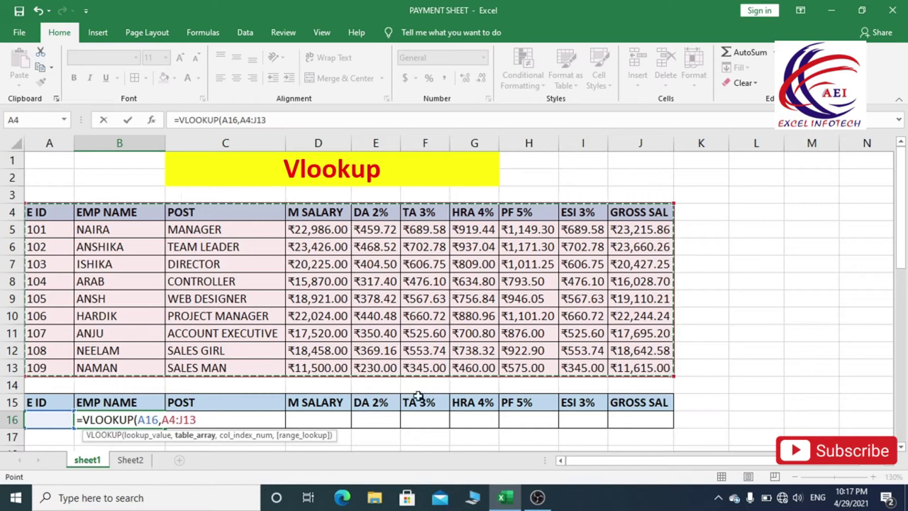
text(,2)
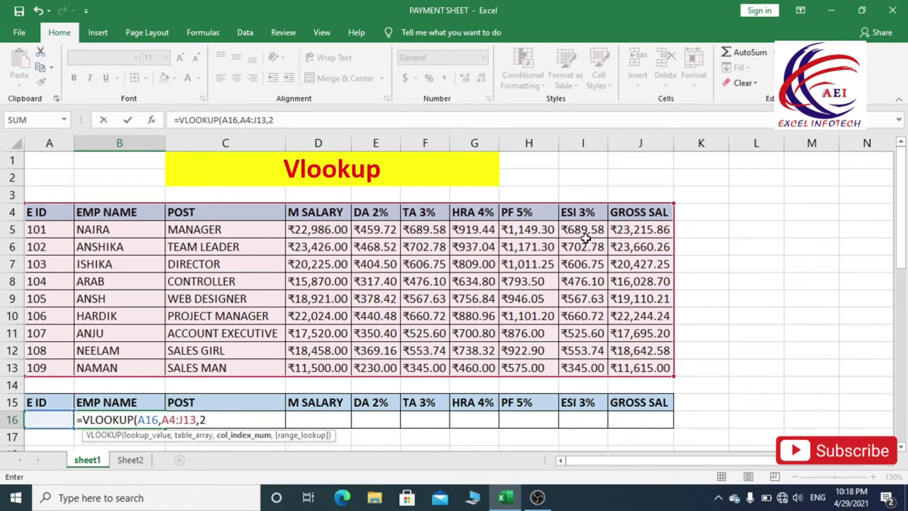
text(,0)
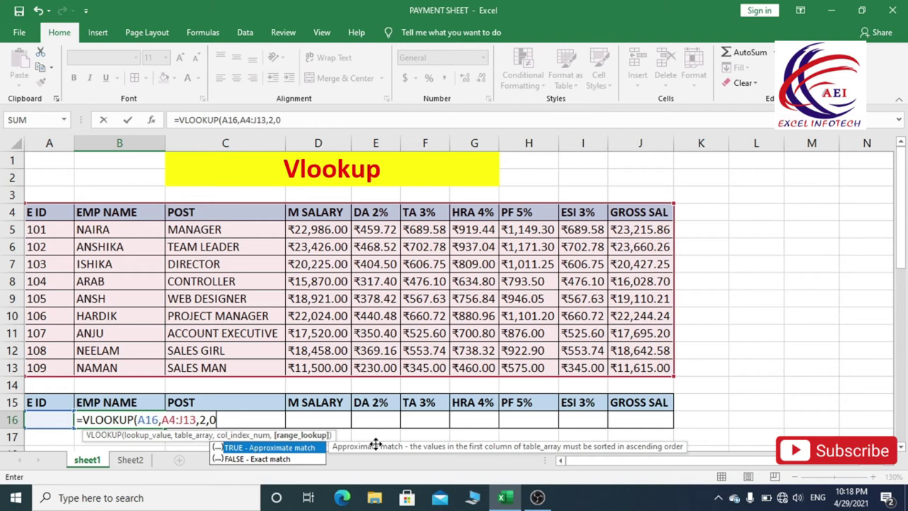
text())
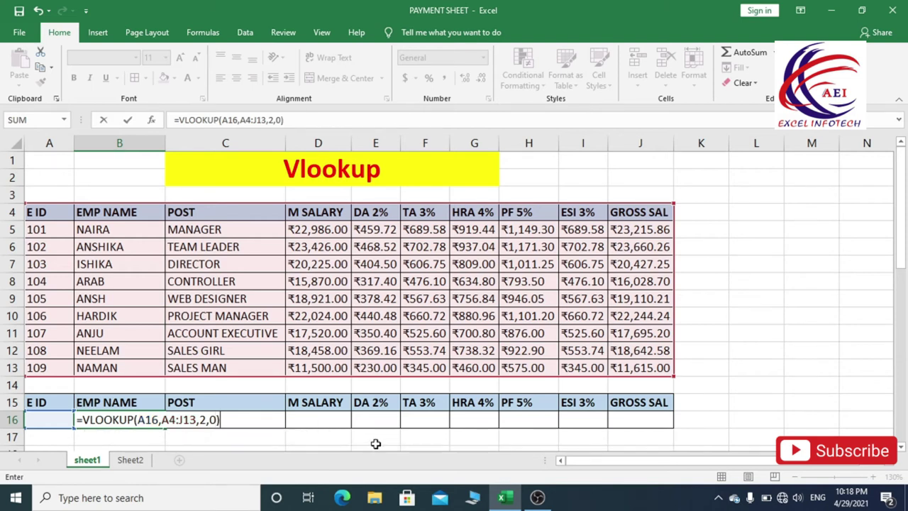
key(Return)
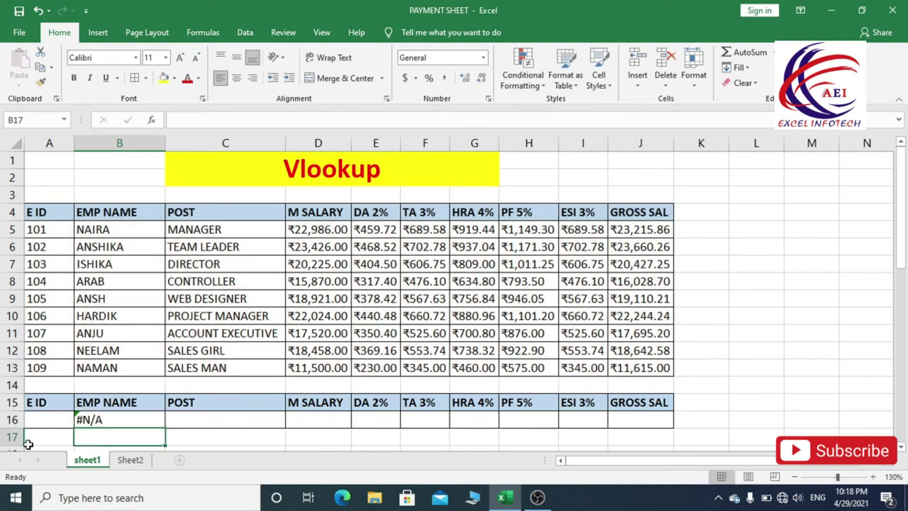
Step: Copy the B16 lookup across row 16 to J16 and test it with E ID 102
click(117, 420)
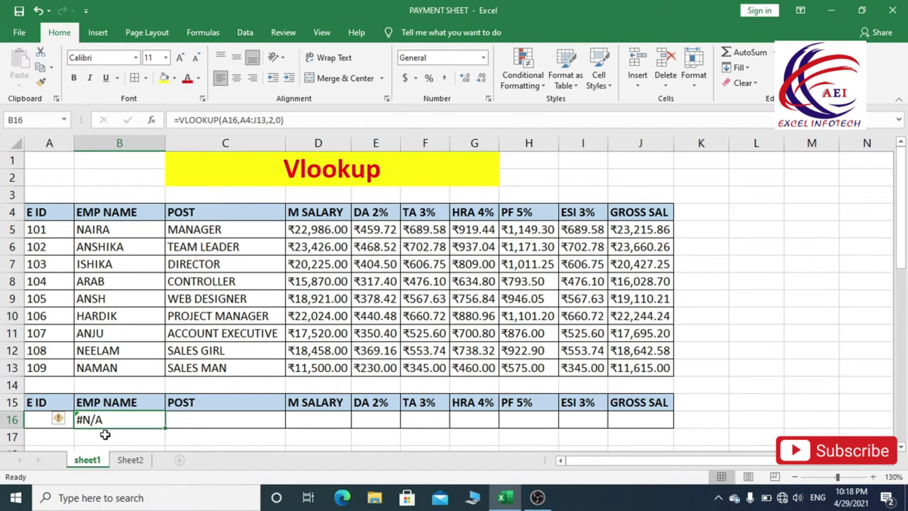
drag(165, 428, 652, 425)
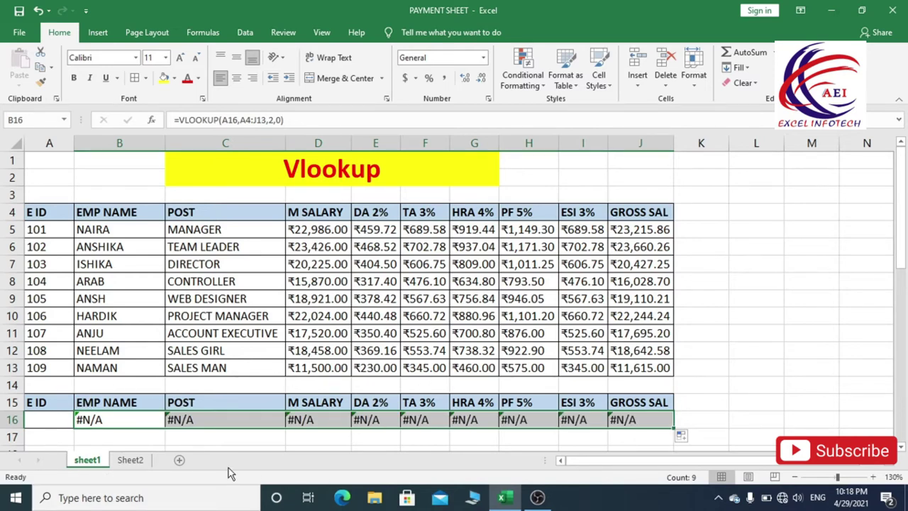
click(31, 420)
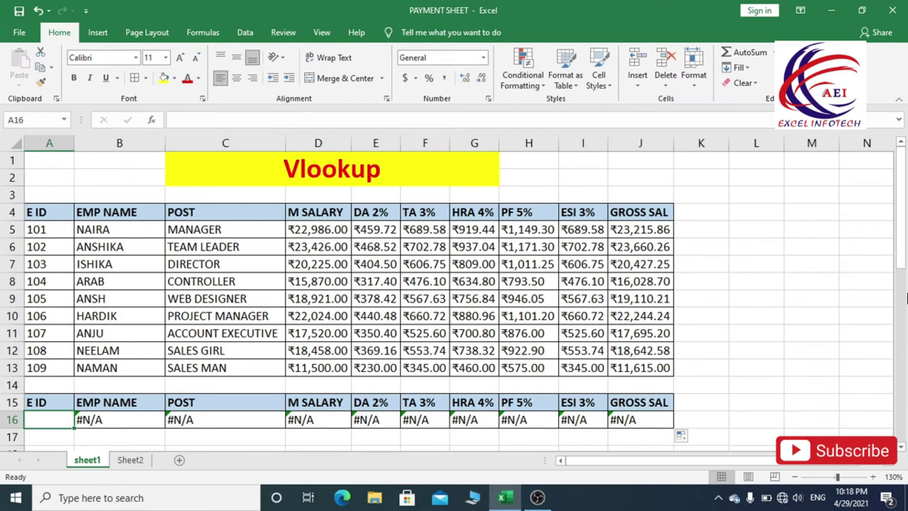
text(102)
key(Return)
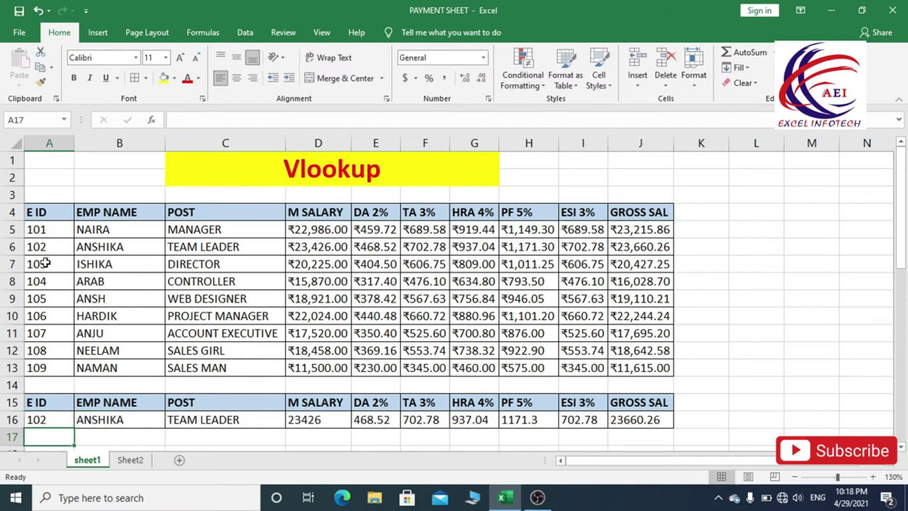
click(101, 250)
drag(109, 420, 664, 419)
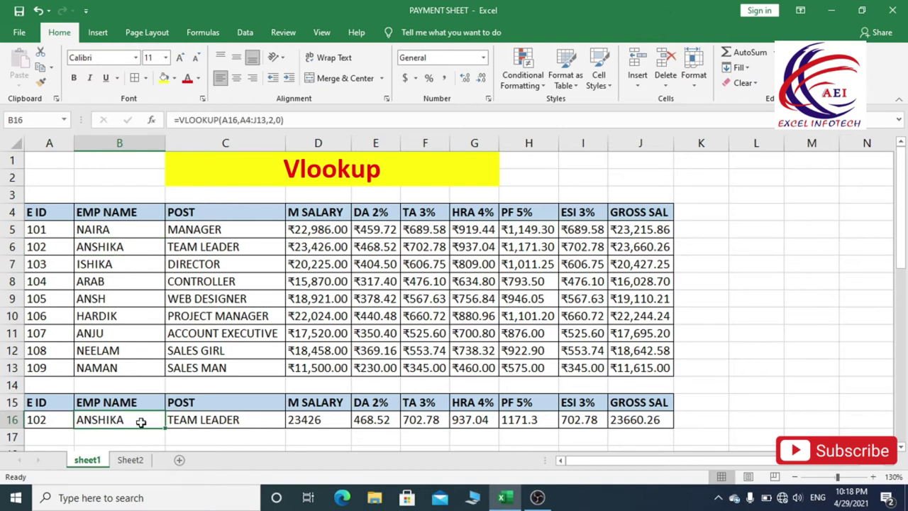
click(742, 385)
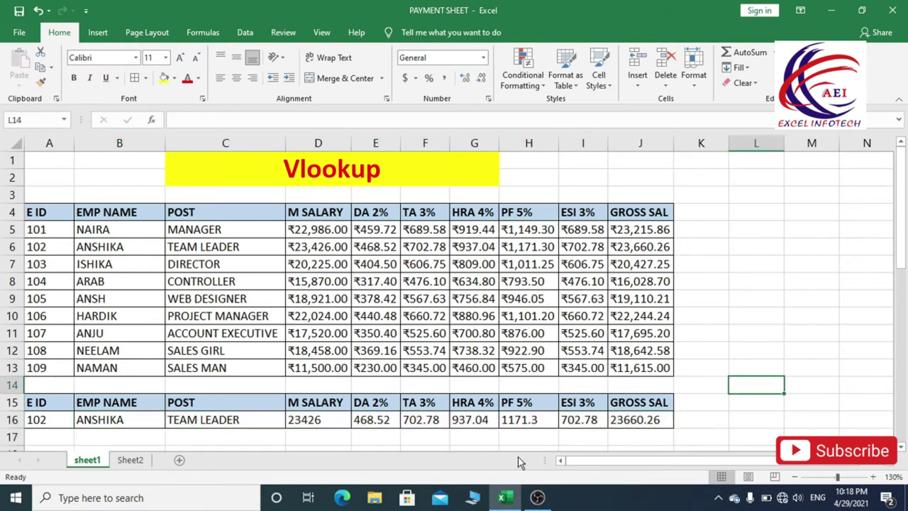
Step: Enter E ID 108 in A16 and review its SALES GIRL record in C16:J16
click(47, 421)
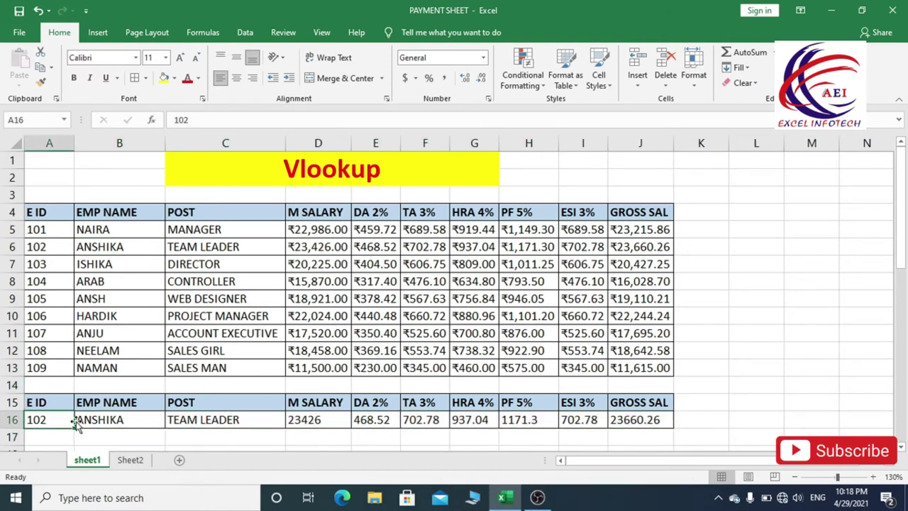
text(10)
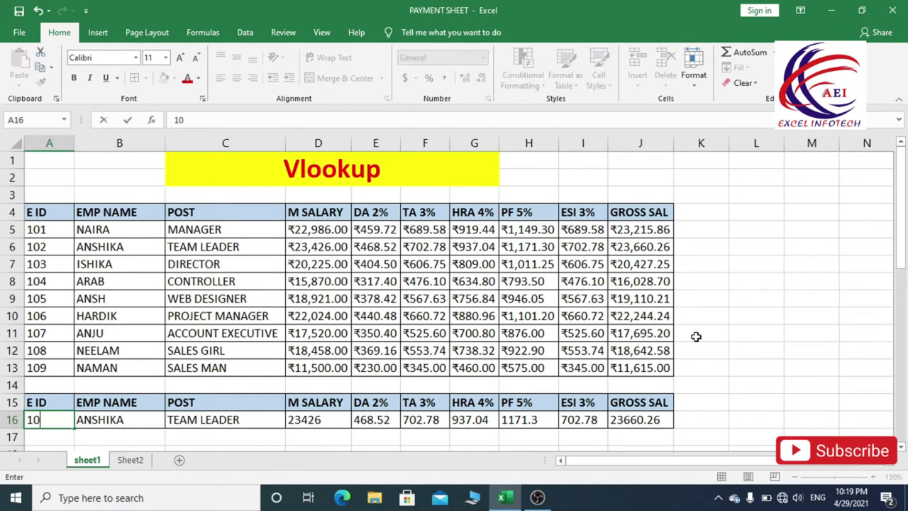
key(Return)
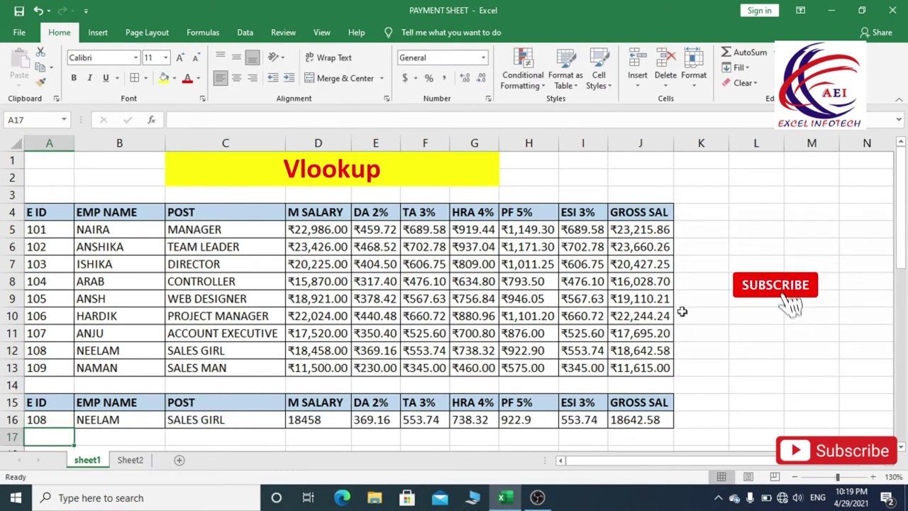
click(98, 349)
mouse_move(244, 349)
mouse_down()
mouse_move(573, 338)
mouse_move(625, 348)
mouse_up()
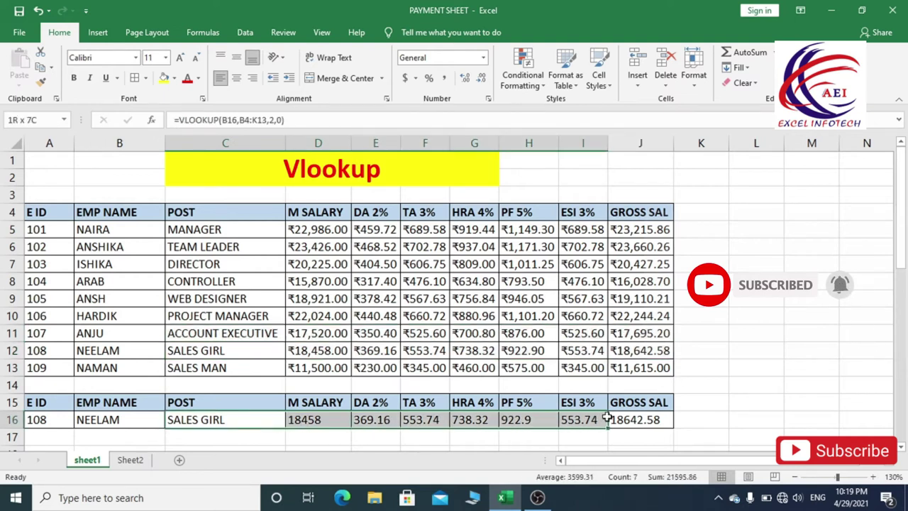
drag(280, 423, 627, 420)
click(724, 330)
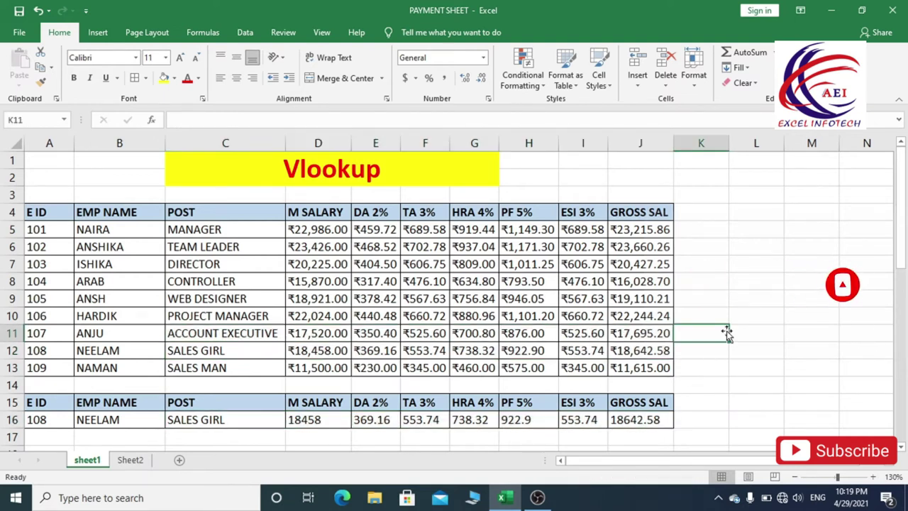
Step: On Sheet2, start an HLOOKUP in B17, then abandon it and leave B17 empty
click(130, 460)
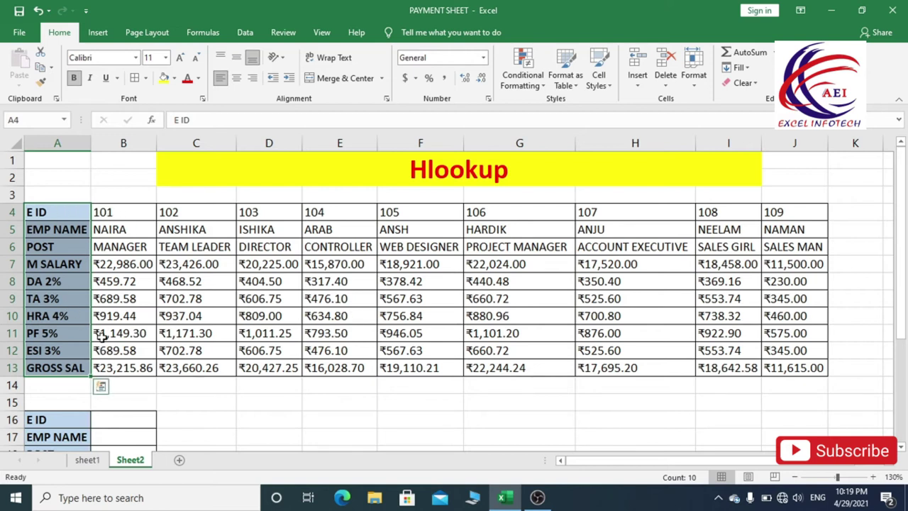
scroll(102, 338, down, 1)
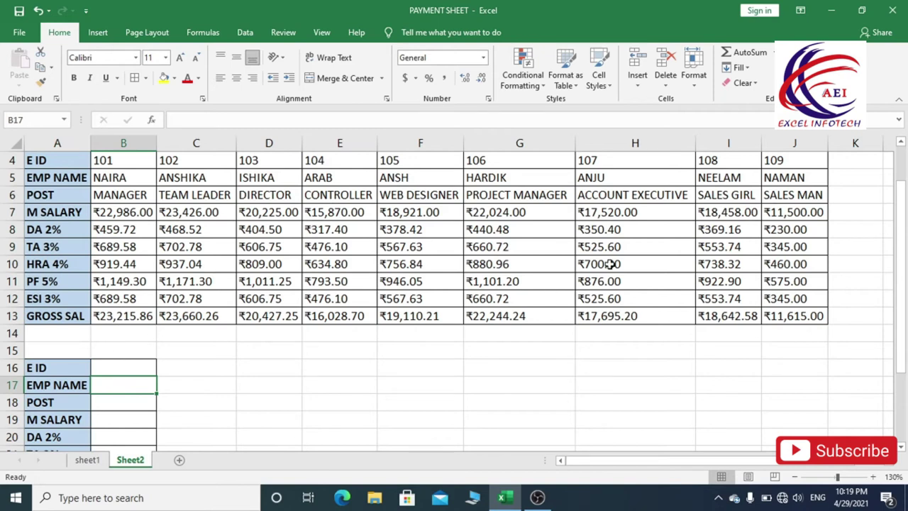
text(=)
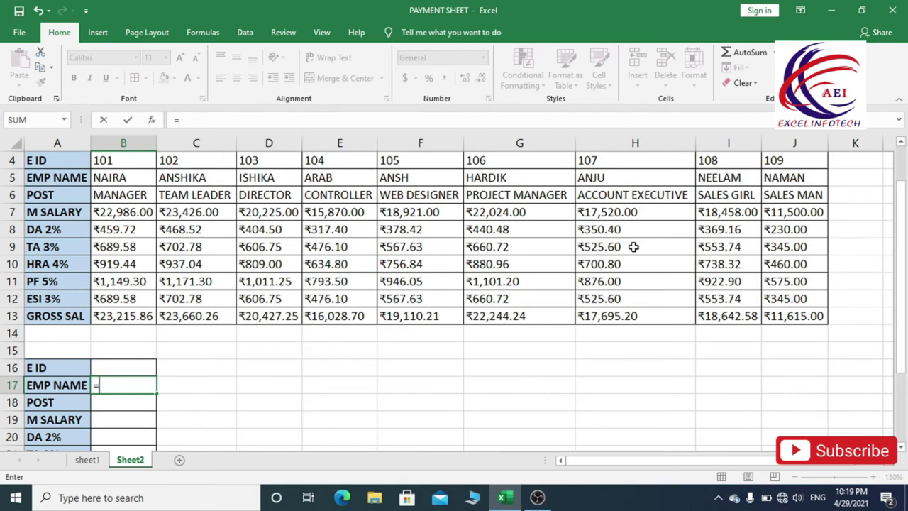
text(h)
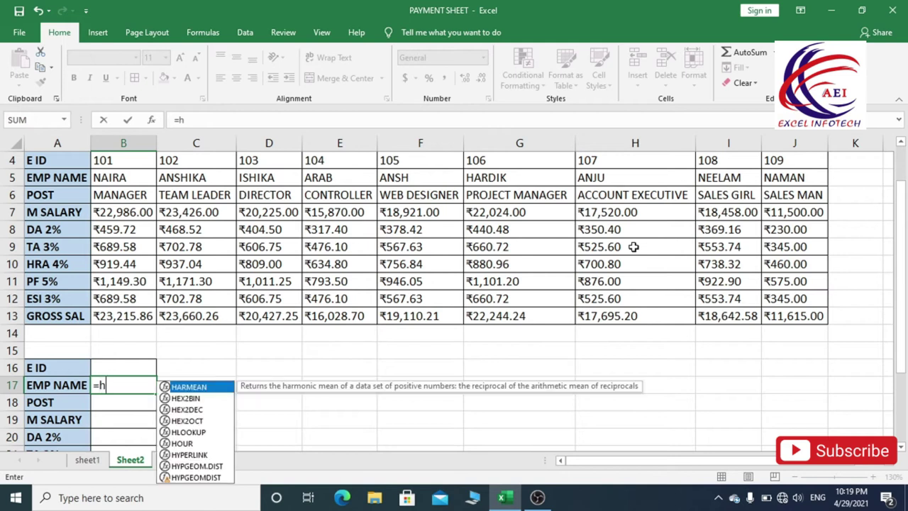
text(l)
key(Tab)
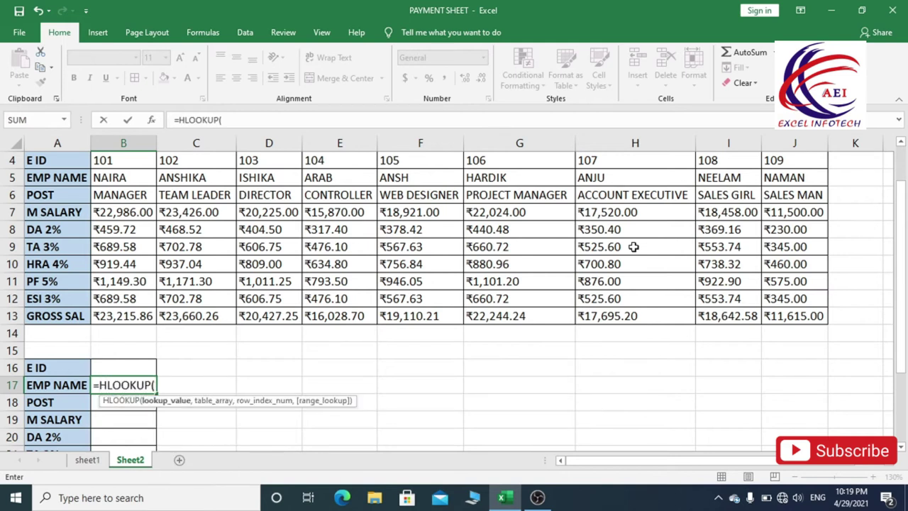
scroll(633, 246, up, 1)
mouse_move(54, 211)
mouse_down()
mouse_move(310, 319)
mouse_move(799, 367)
mouse_up()
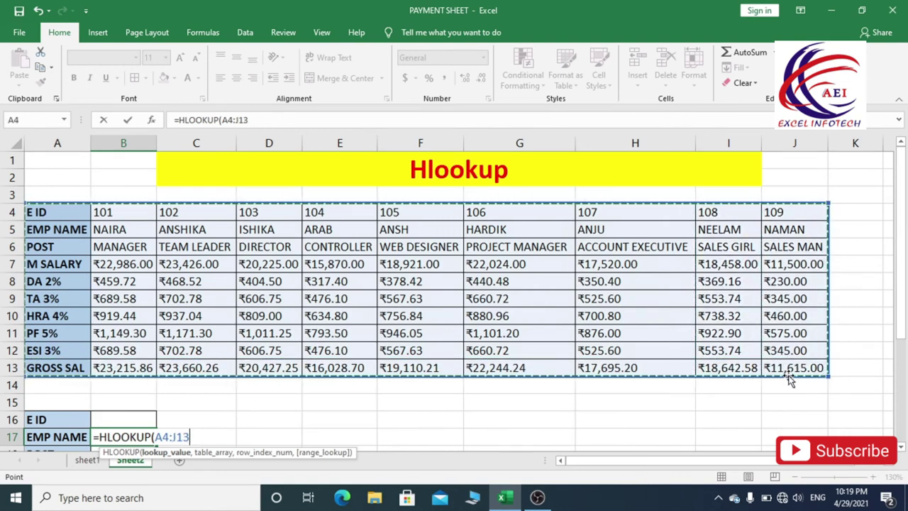
key(BackSpace)
key(BackSpace)
key(BackSpace)
key(BackSpace)
key(BackSpace)
key(BackSpace)
key(BackSpace)
key(BackSpace)
key(Escape)
scroll(788, 375, down, 1)
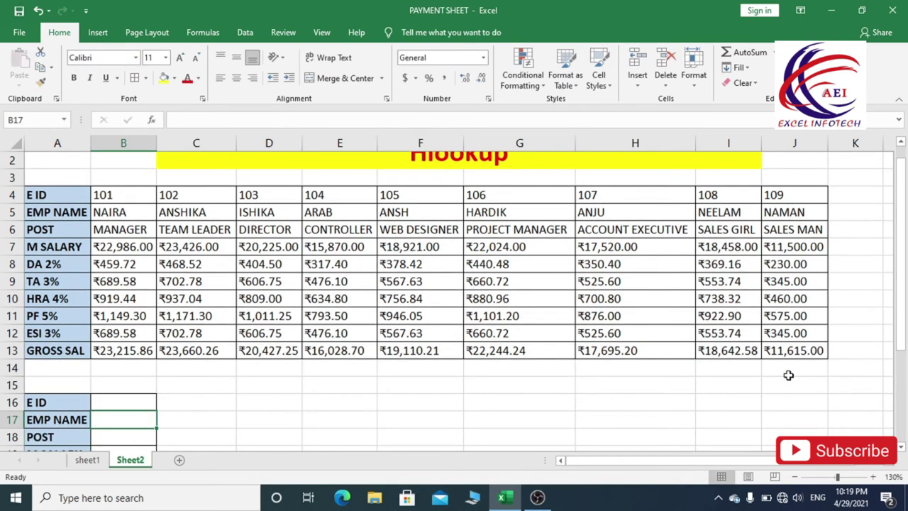
key(Return)
key(Up)
Step: Enter =HLOOKUP(B16,A4:J13,2,0) in B17, using B16's E ID as the lookup value
text(=hl)
key(Tab)
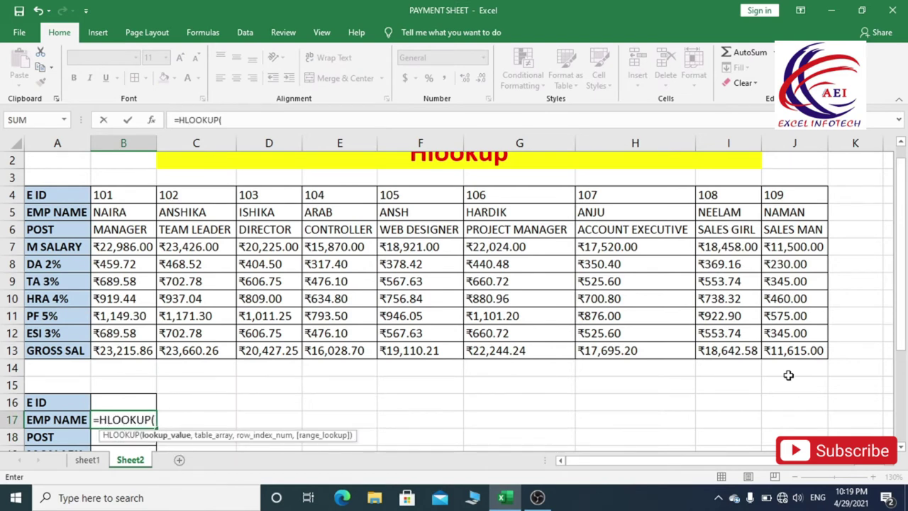
click(115, 401)
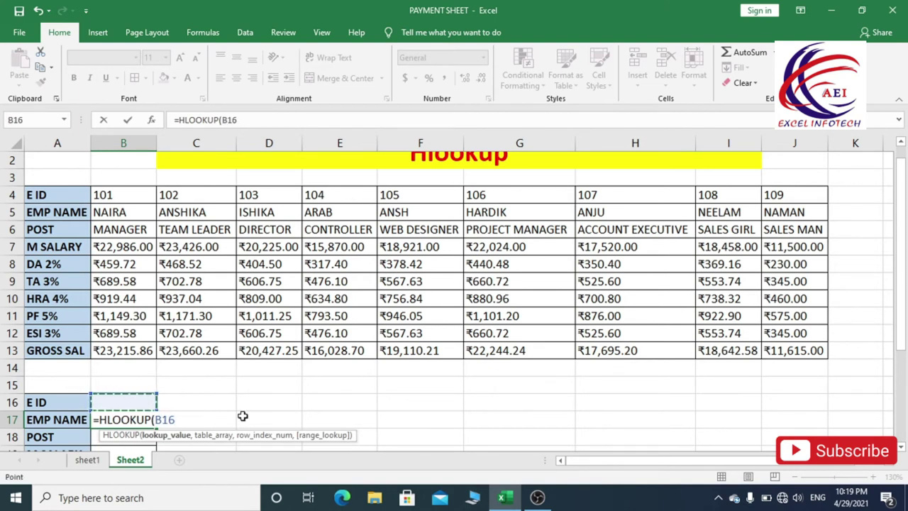
text(,)
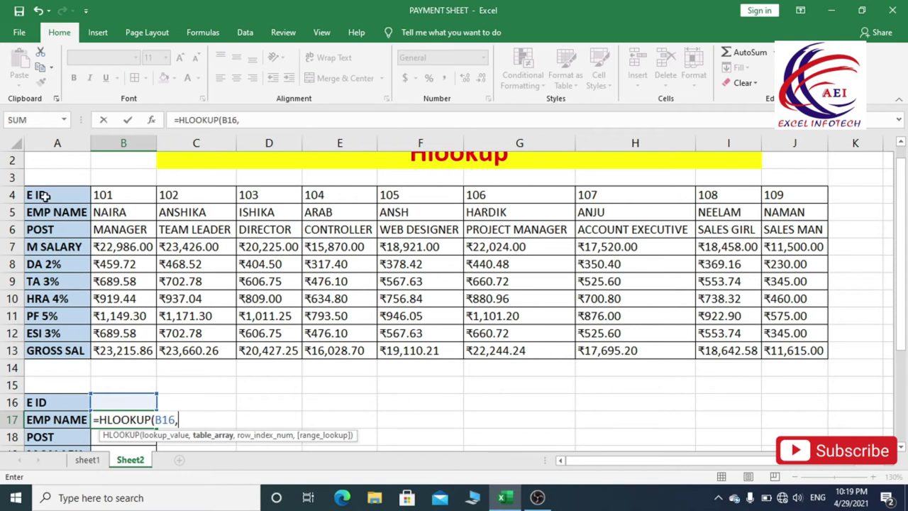
drag(44, 196, 621, 349)
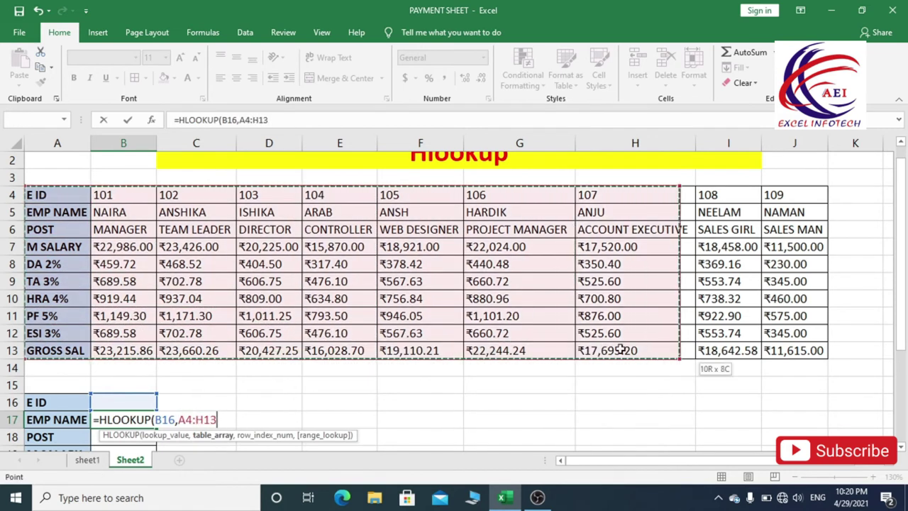
drag(621, 350, 784, 349)
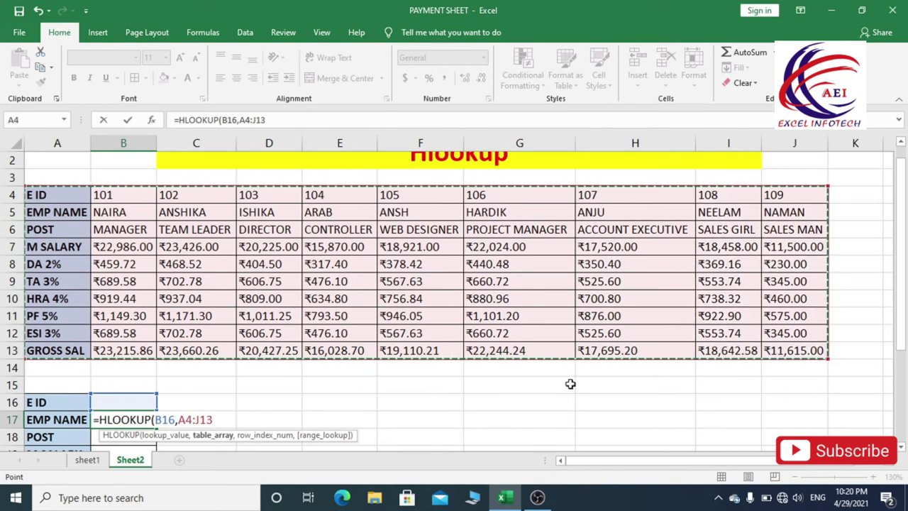
text(,2)
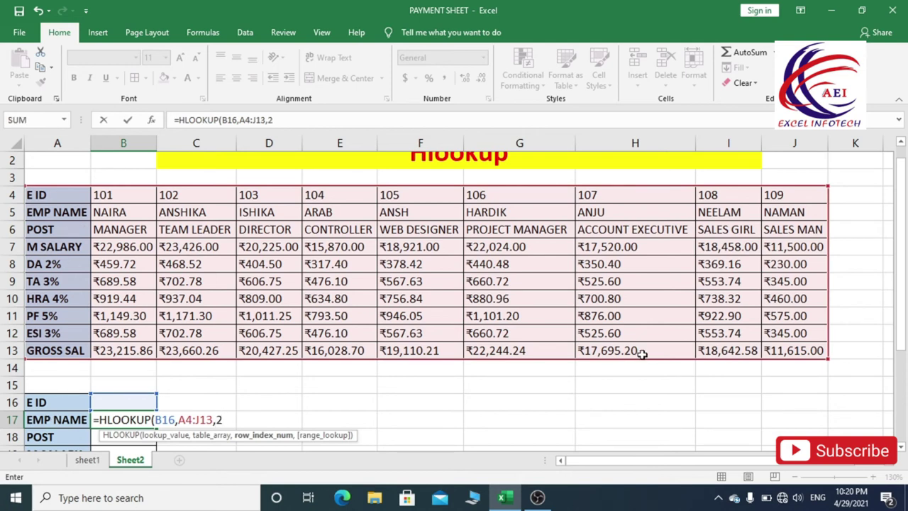
text(,0)
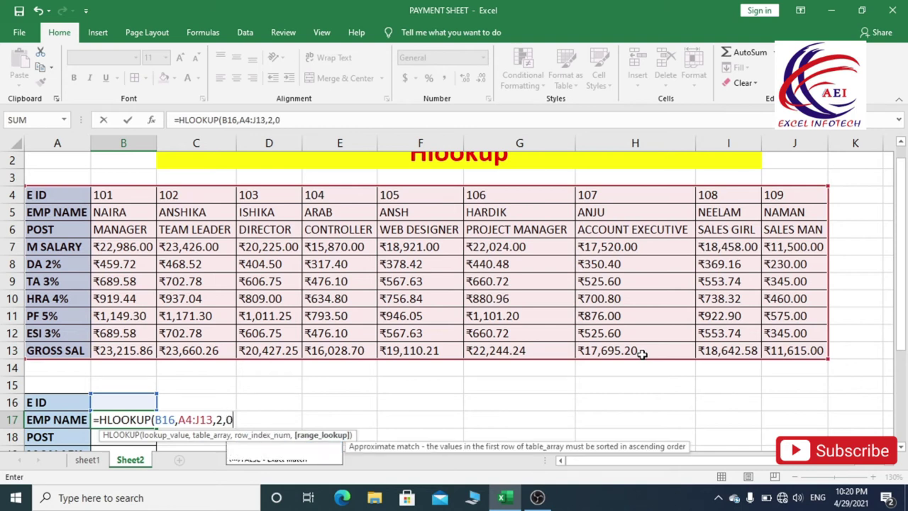
text())
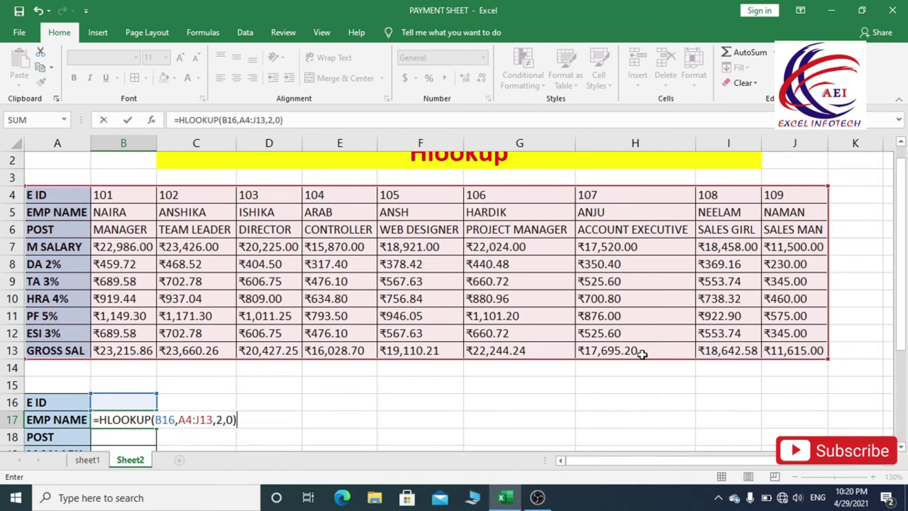
key(Return)
scroll(99, 441, down, 2)
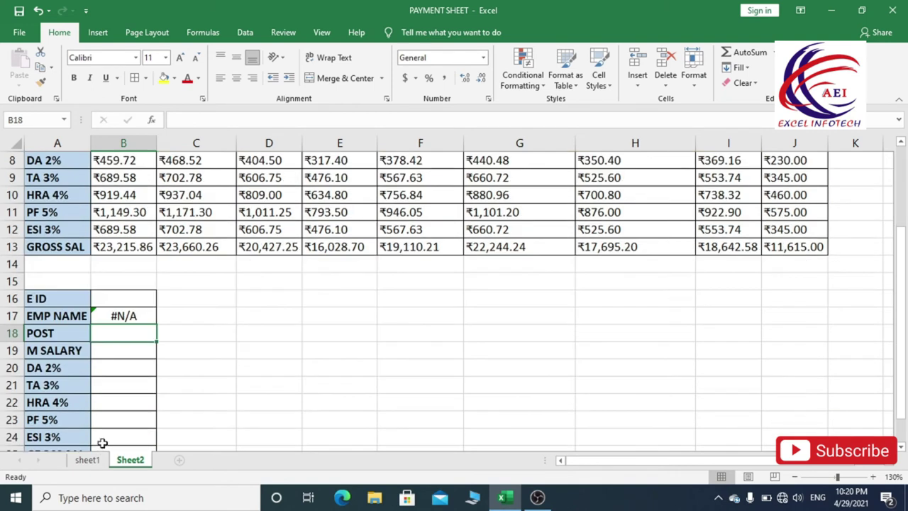
Step: Fill B17's lookup down to B25 and enter E ID 101 in B16
click(126, 320)
mouse_move(156, 324)
mouse_down()
mouse_move(165, 451)
mouse_move(157, 425)
mouse_up()
scroll(184, 332, up, 1)
key(Up)
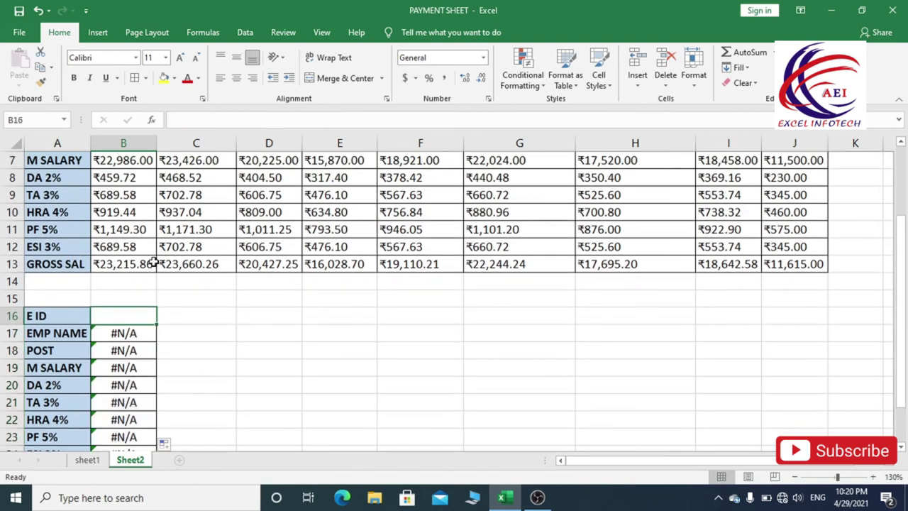
scroll(162, 276, up, 2)
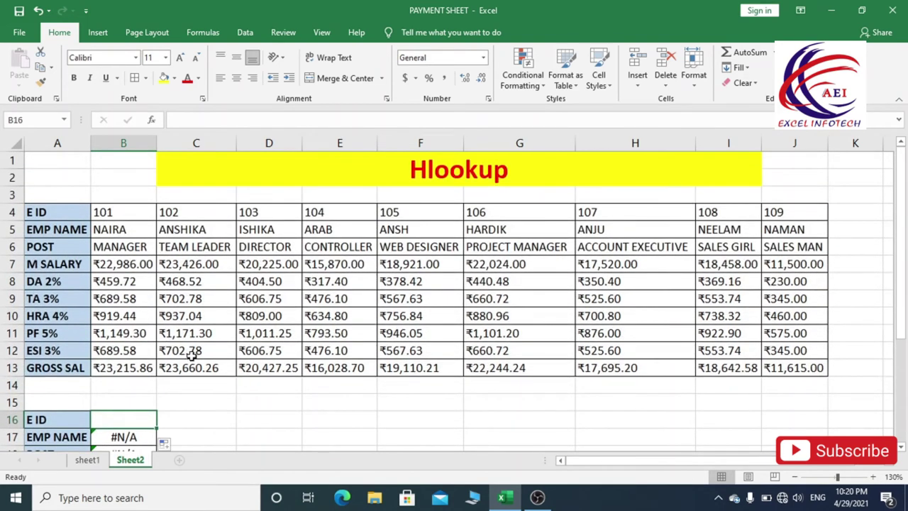
scroll(178, 392, down, 2)
scroll(131, 365, up, 1)
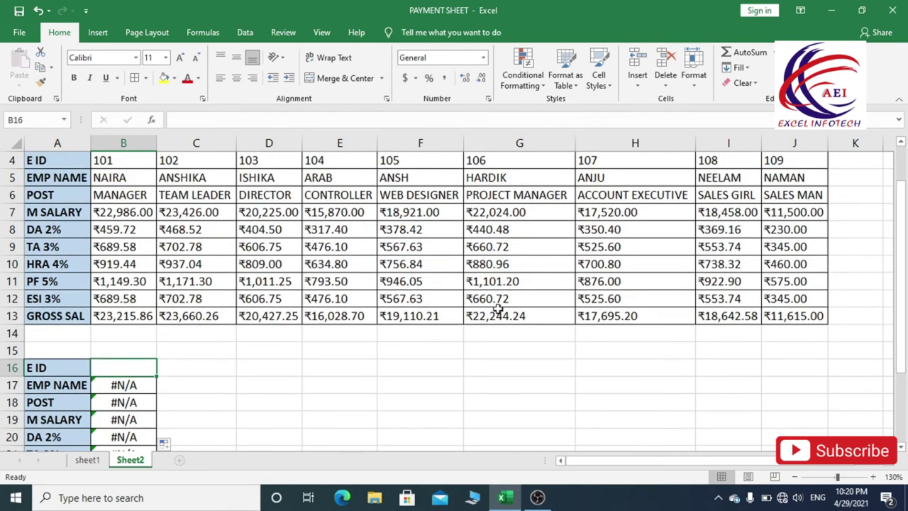
text(101)
key(Return)
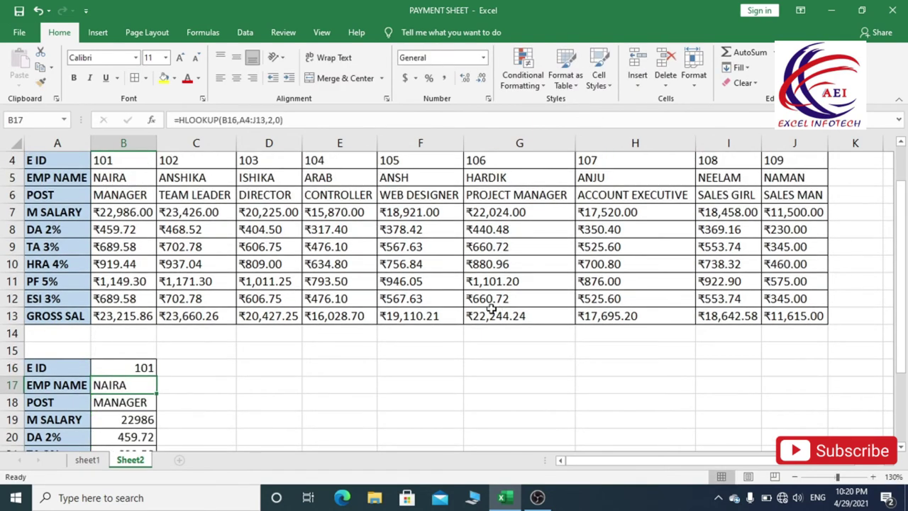
scroll(187, 381, down, 1)
Step: Enter E ID 104 in B16 to show the ARAB, CONTROLLER record
scroll(129, 362, up, 1)
click(128, 362)
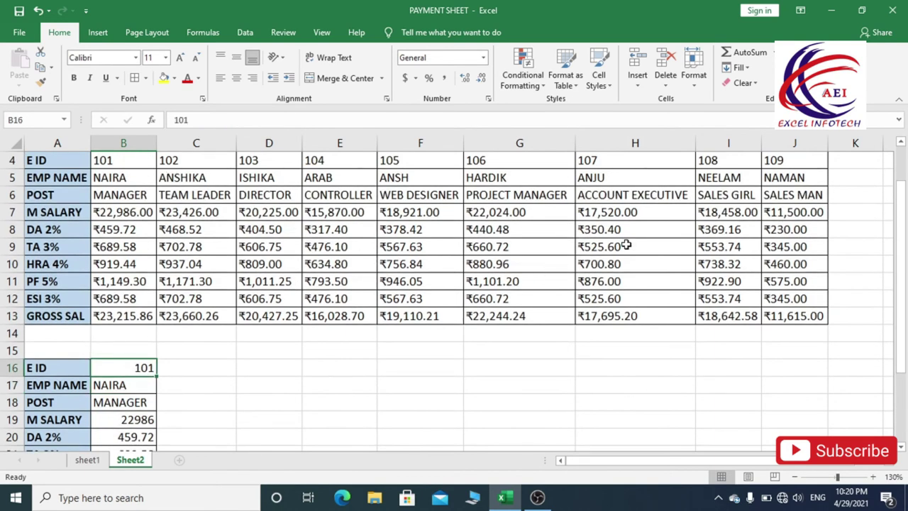
text(104)
key(Return)
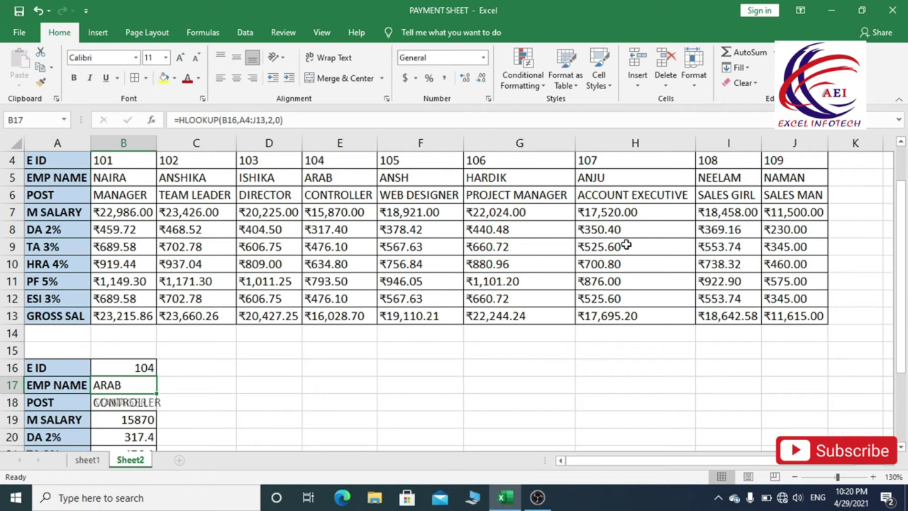
click(317, 178)
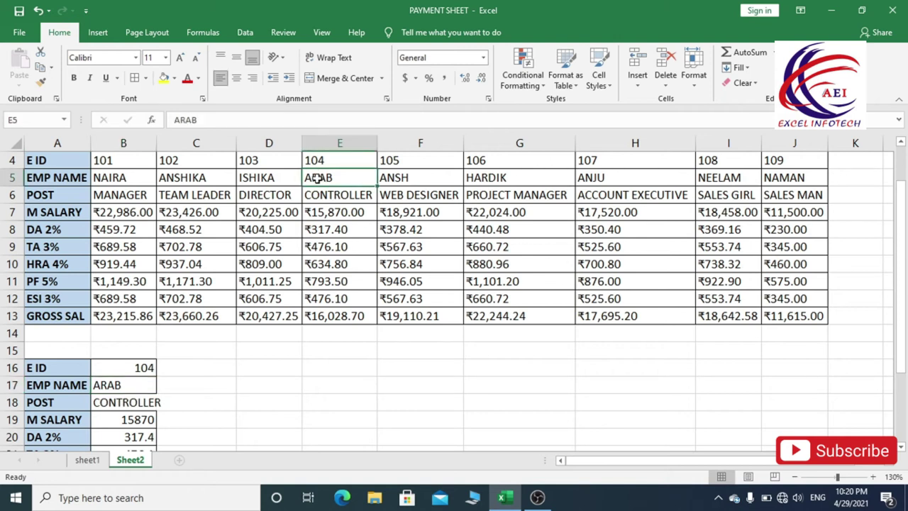
Step: Widen column B slightly on Sheet2, then go to sheet1's Vlookup table
scroll(137, 344, down, 1)
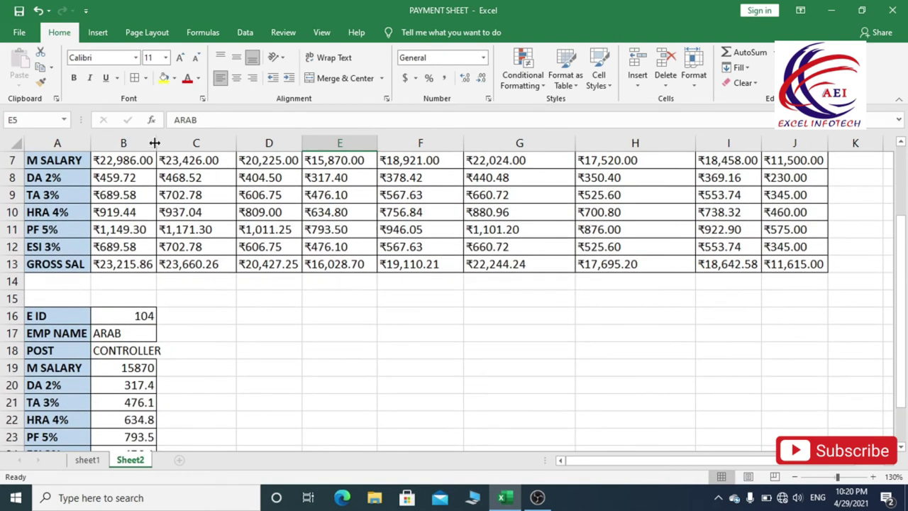
drag(156, 137, 166, 137)
scroll(117, 351, down, 2)
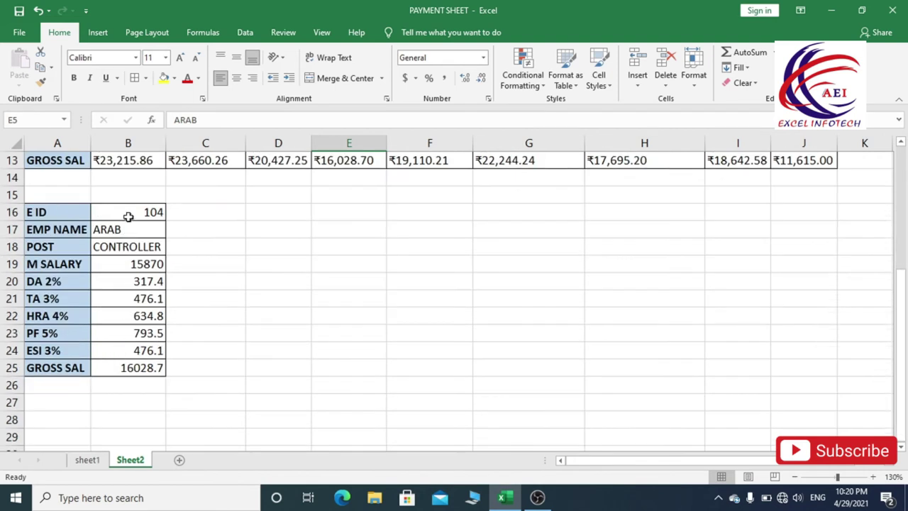
drag(127, 216, 126, 349)
scroll(192, 330, up, 4)
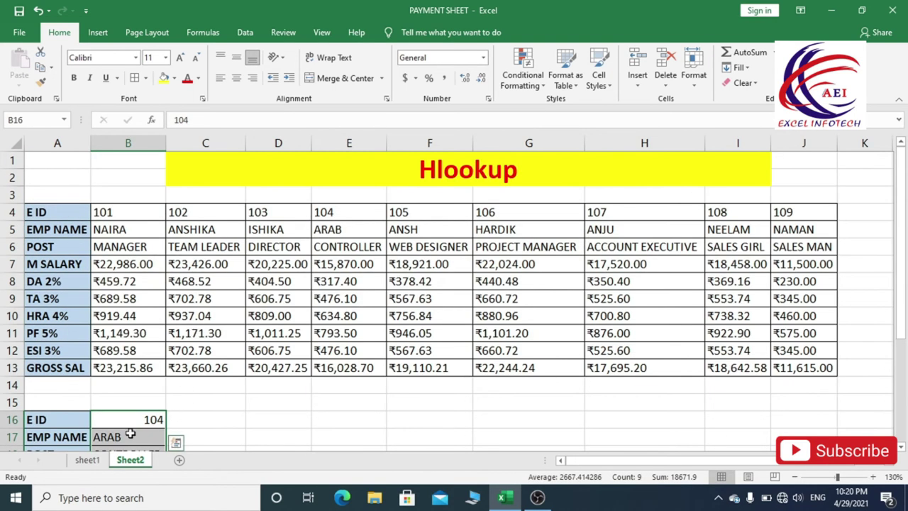
click(87, 459)
click(128, 460)
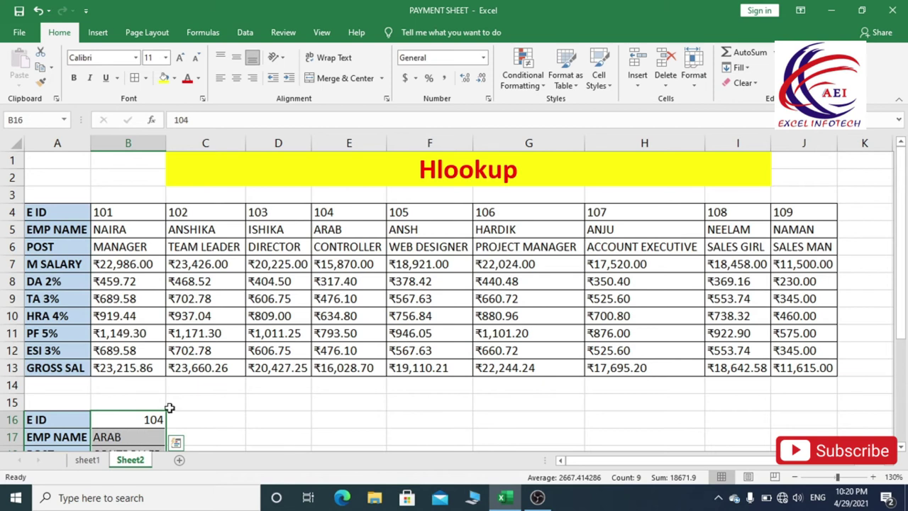
click(87, 459)
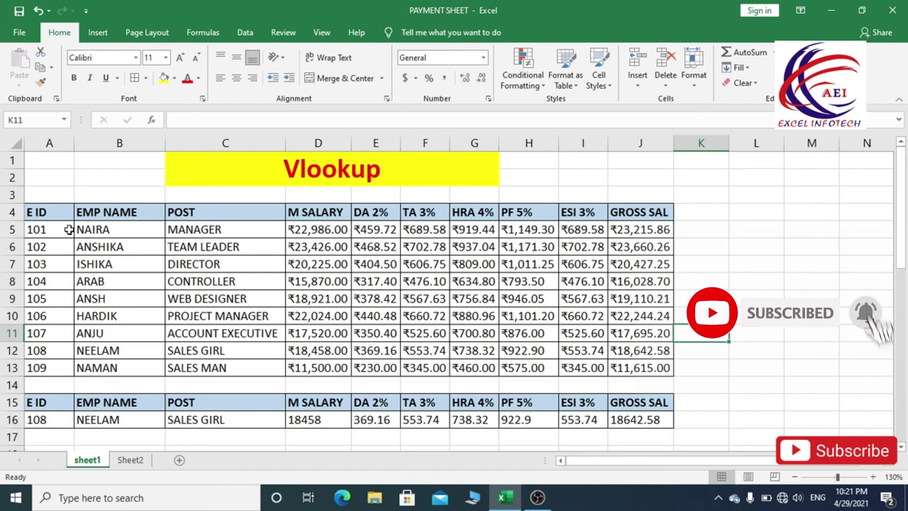
Step: Copy sheet1's employee table A4:J13, E ID through GROSS SAL
drag(47, 212, 650, 365)
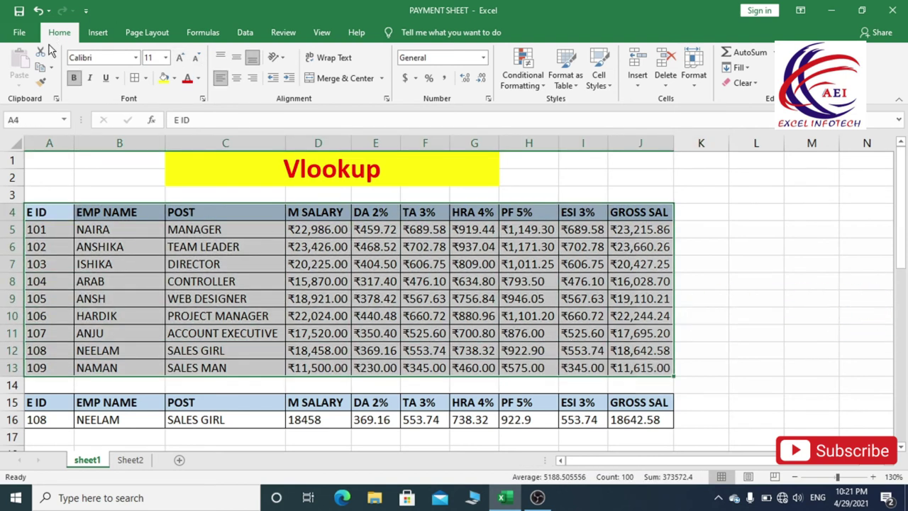
click(40, 67)
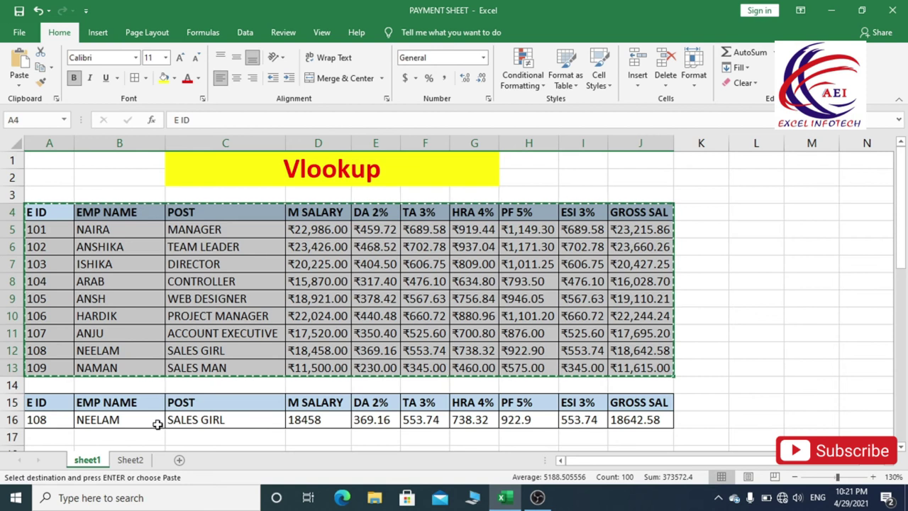
Step: Add Sheet3 and paste the employee table transposed starting at A3
click(180, 461)
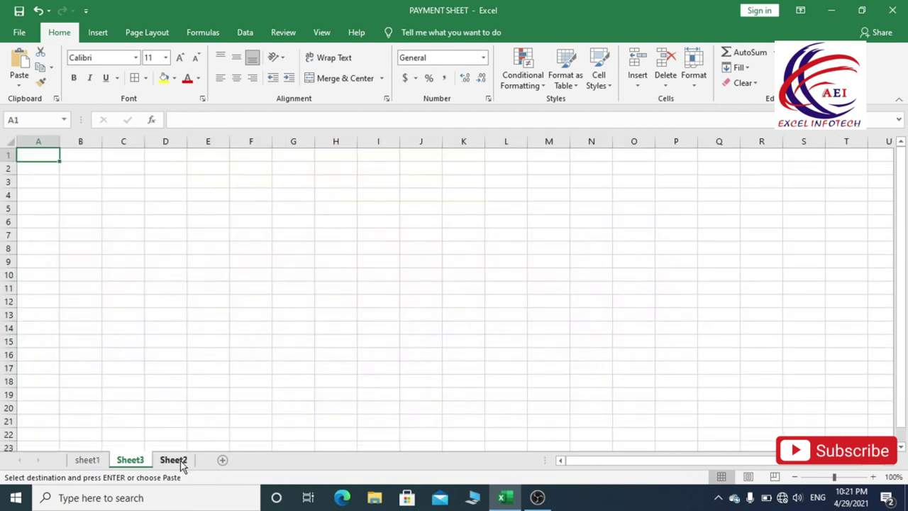
click(42, 179)
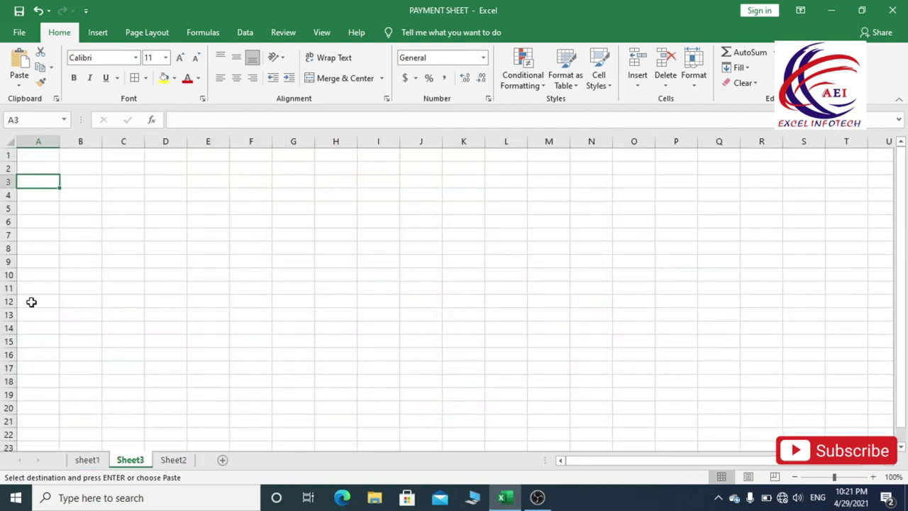
click(19, 86)
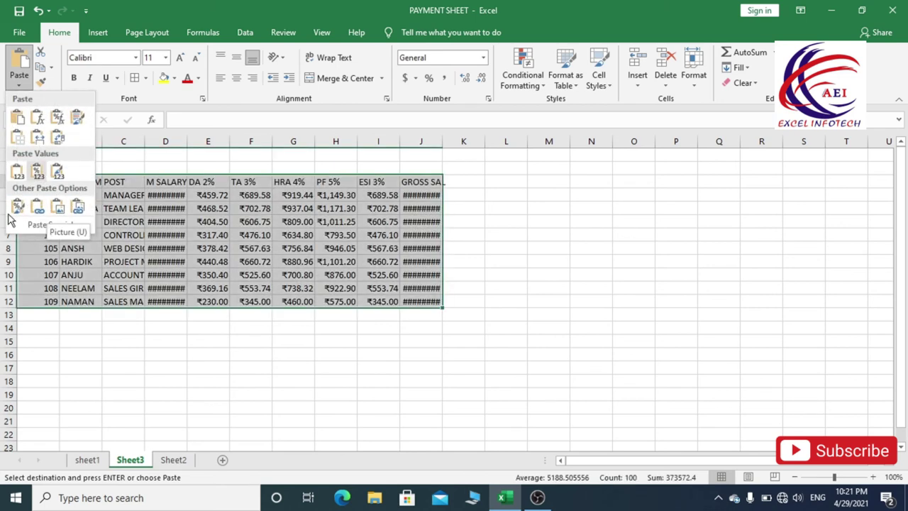
click(57, 140)
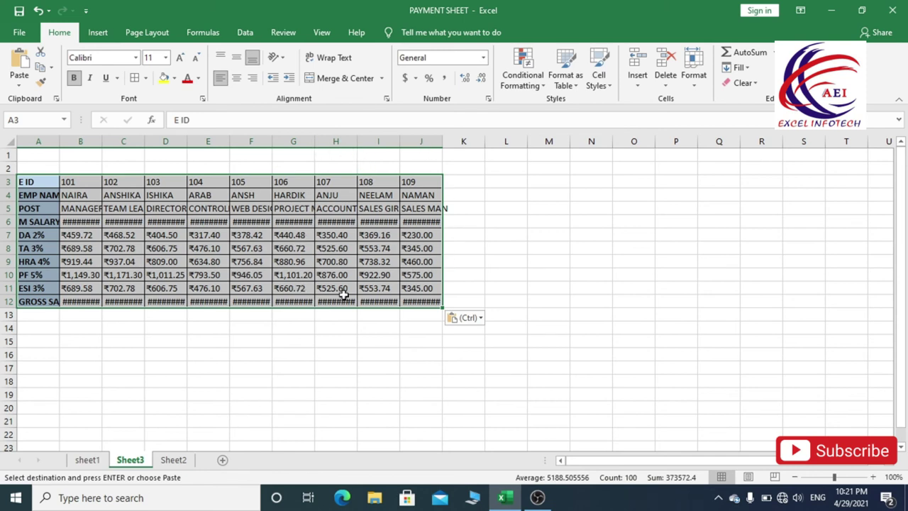
Step: AutoFit Sheet3's column widths with Alt+H, O, I so every value shows
key(alt)
key(h)
key(o)
key(i)
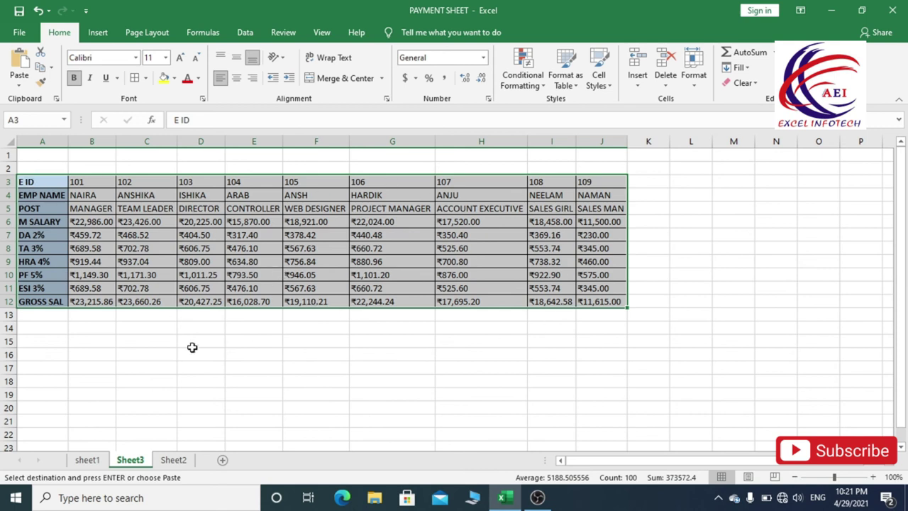
Step: Copy the transposed block A3:J12 and paste it transposed back at A17
click(146, 358)
drag(32, 181, 597, 297)
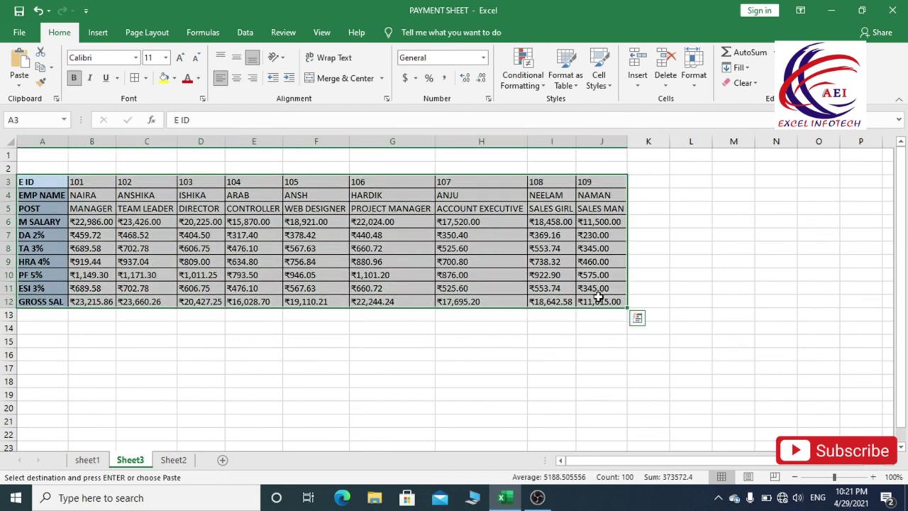
click(40, 67)
click(47, 370)
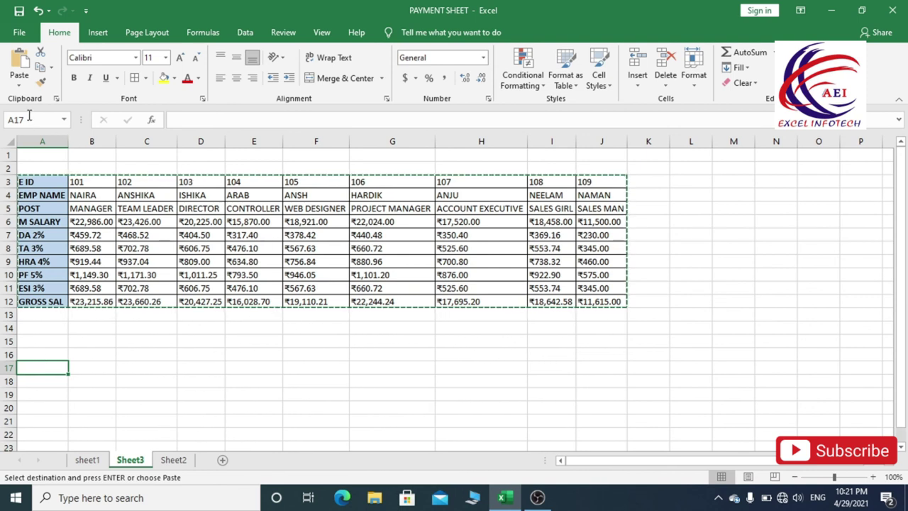
click(19, 80)
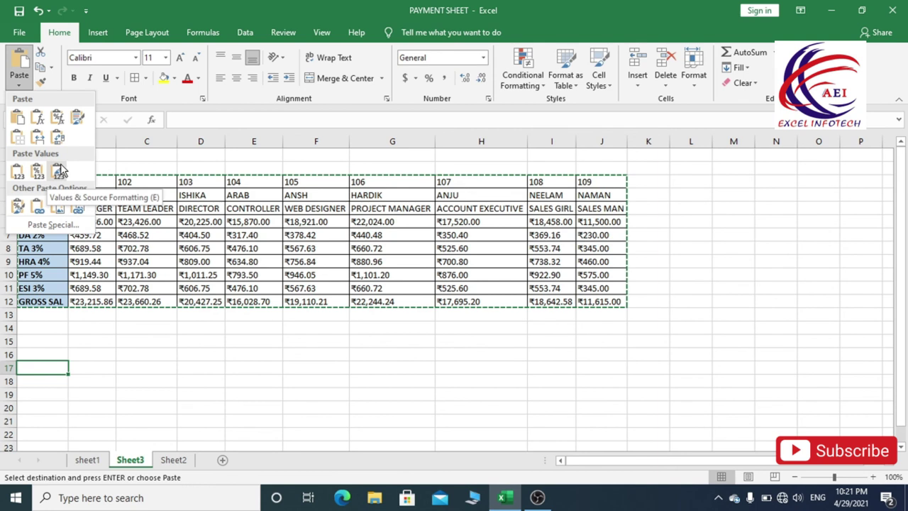
click(59, 139)
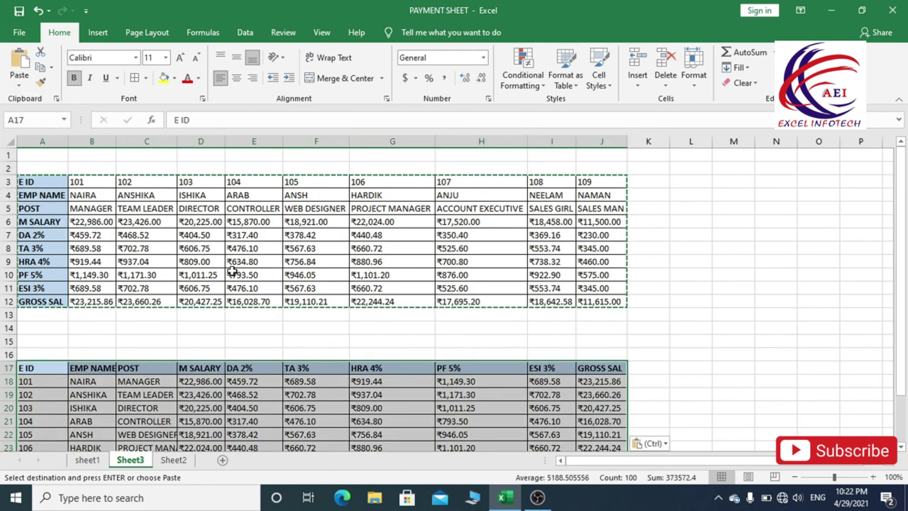
click(691, 327)
scroll(188, 353, down, 1)
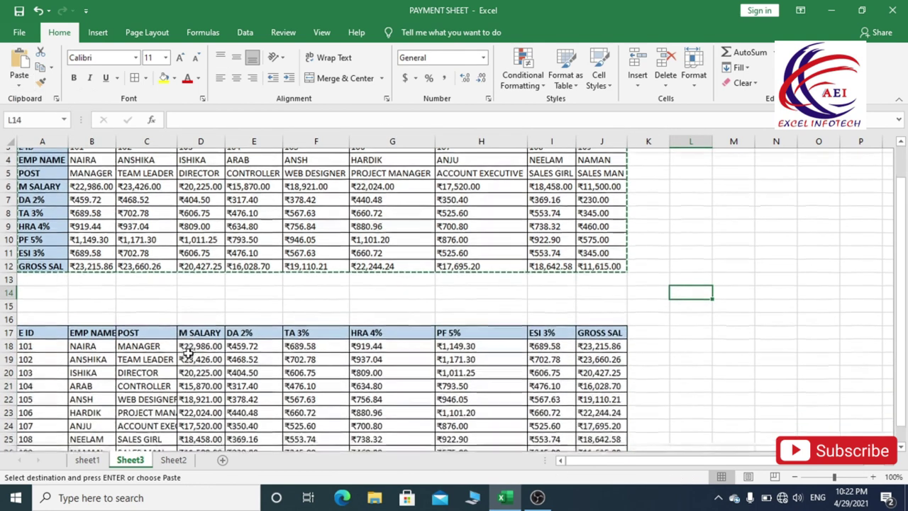
drag(61, 327, 529, 327)
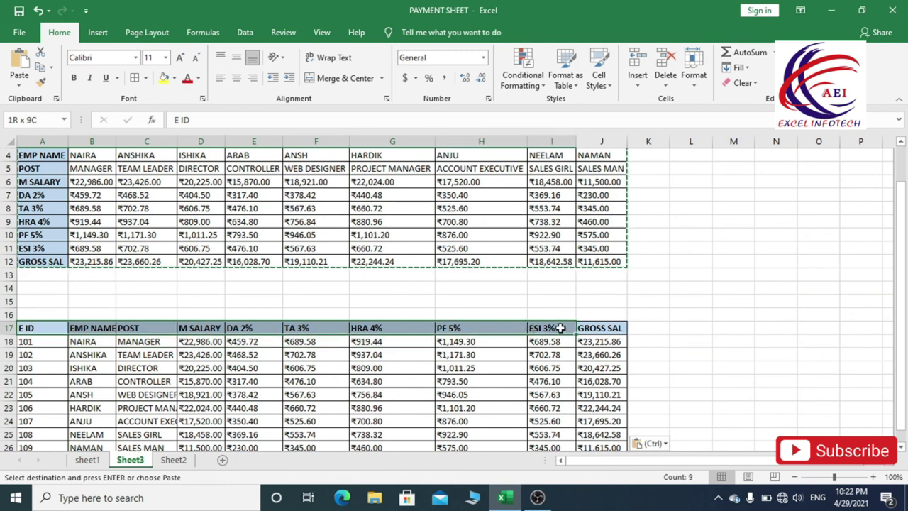